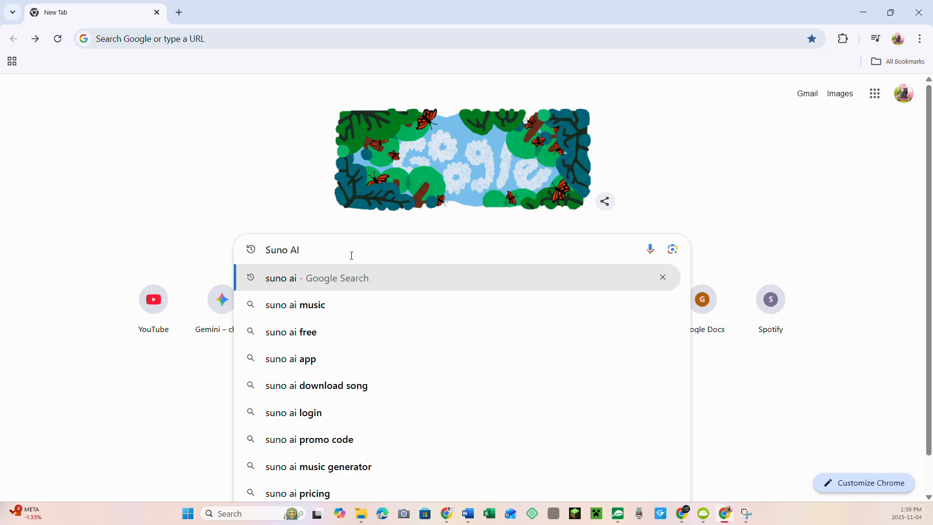
Search Google for Suno AI and open the sponsored Suno website result.
{"action": "key", "text": "Return"}
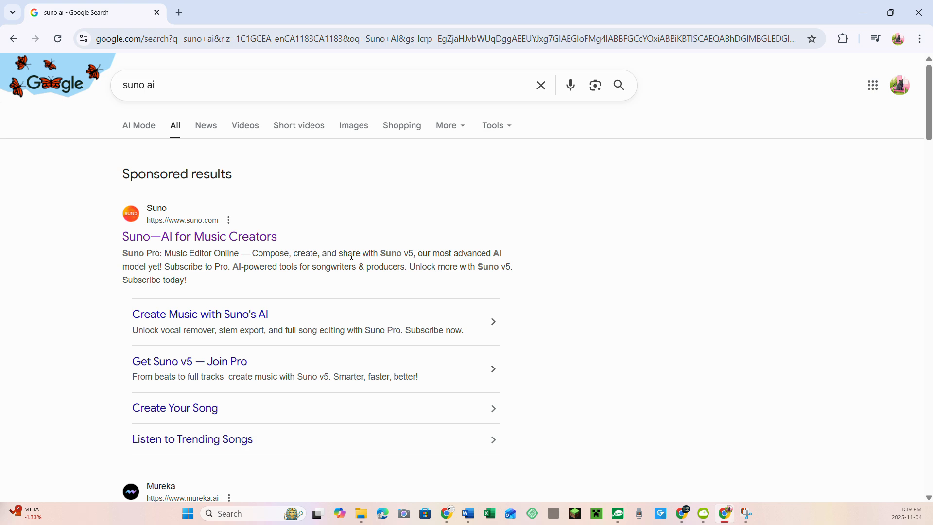
{"action": "left_click", "coordinate": [209, 236]}
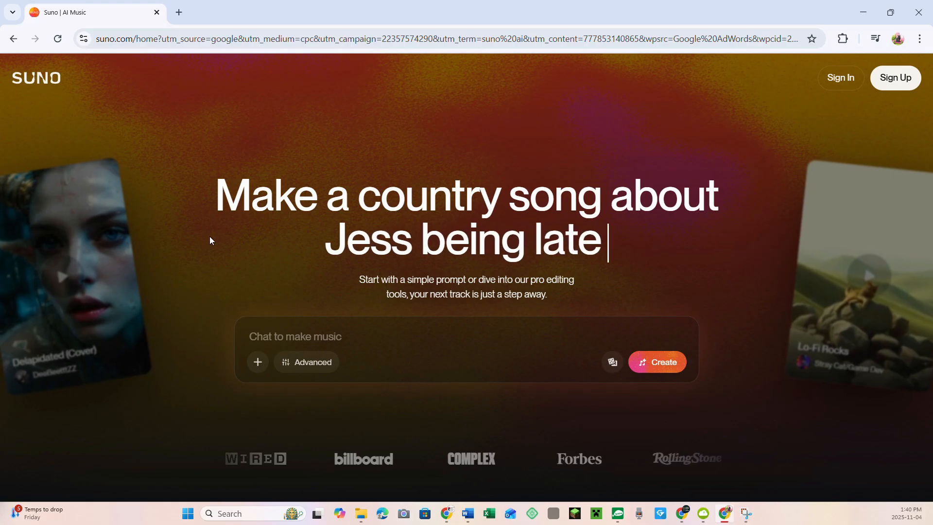
Enter the song prompt "Create a jingle for Retired ,Rewired & AI Inspired" and create the songs.
{"action": "left_click", "coordinate": [257, 337]}
{"action": "type", "text": "Creat"}
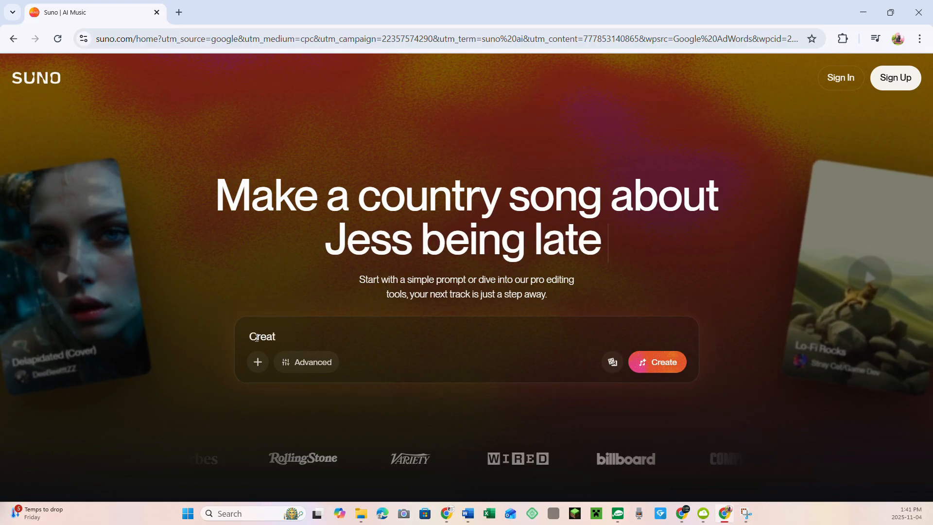
{"action": "type", "text": "e a jingle for R"}
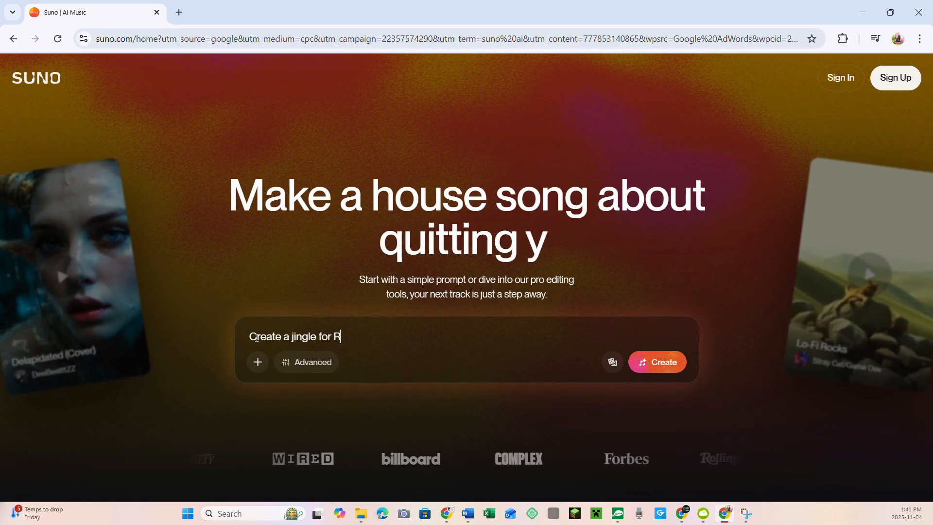
{"action": "type", "text": "etired ,Rewired "}
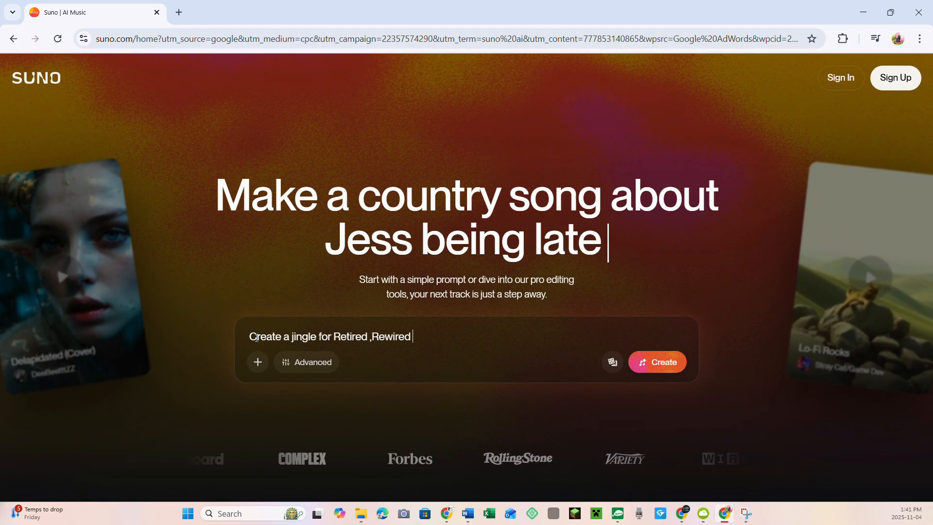
{"action": "type", "text": "& AI Inspired"}
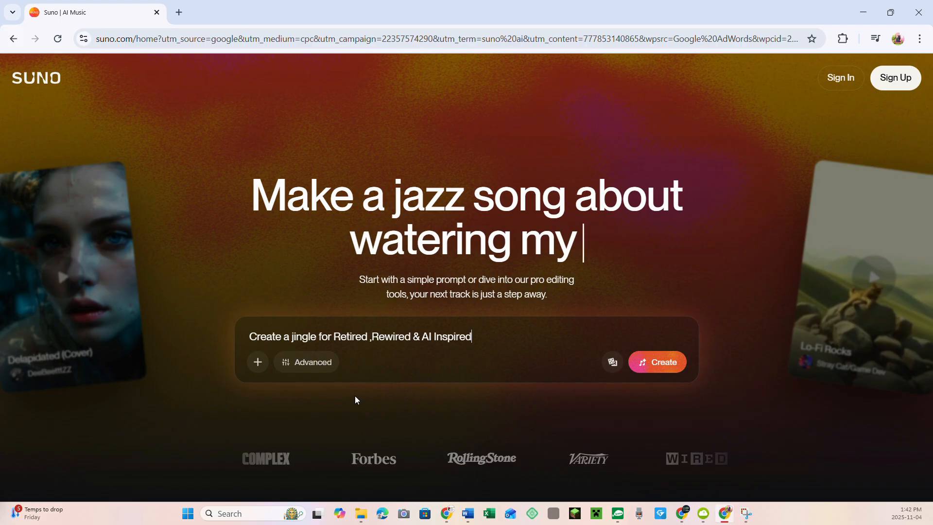
{"action": "left_click", "coordinate": [673, 364]}
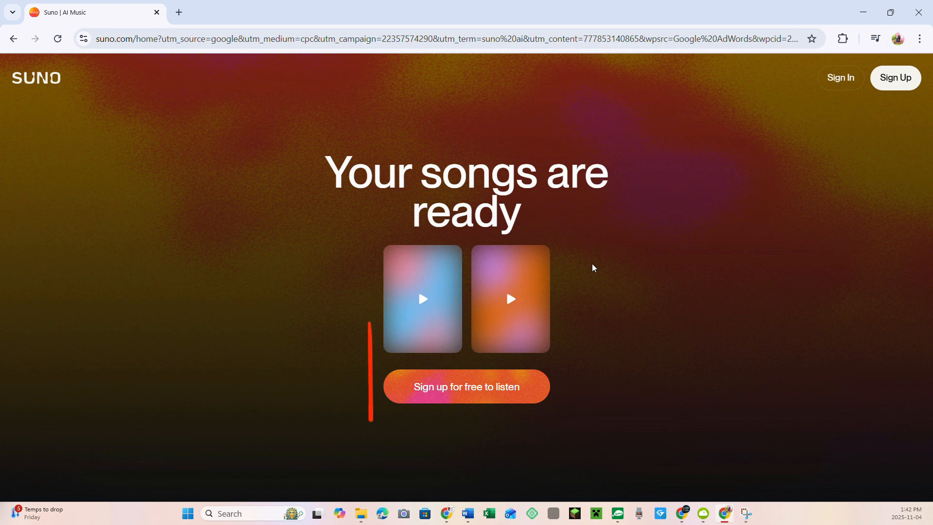
Sign up for a free account to listen to the songs, using Google as the sign-in provider.
{"action": "left_click", "coordinate": [525, 373]}
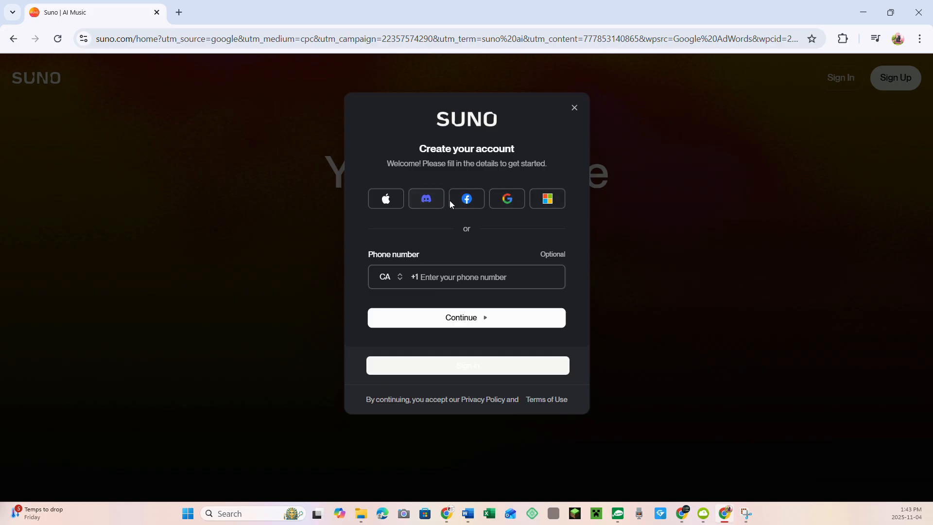
{"action": "left_click", "coordinate": [509, 201]}
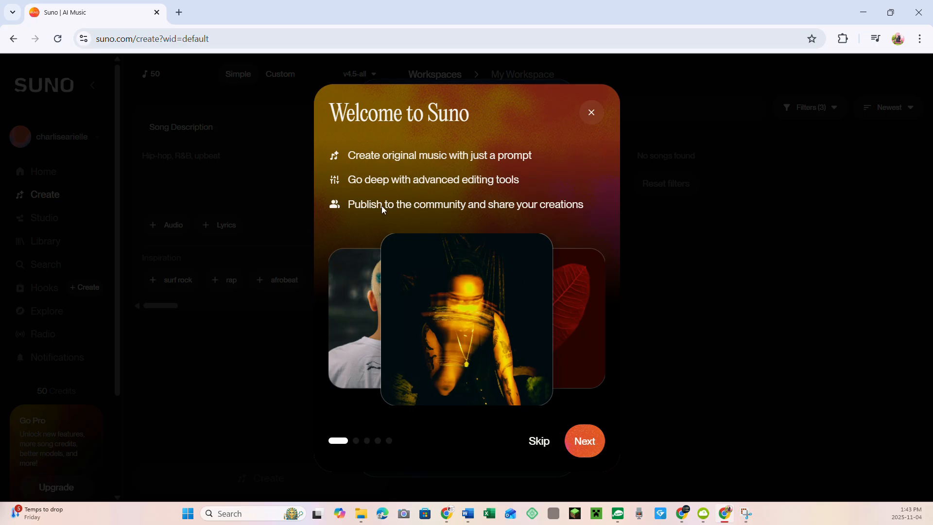
Move past the welcome page and add "country rock" as a custom favourite genre.
{"action": "left_click", "coordinate": [585, 440]}
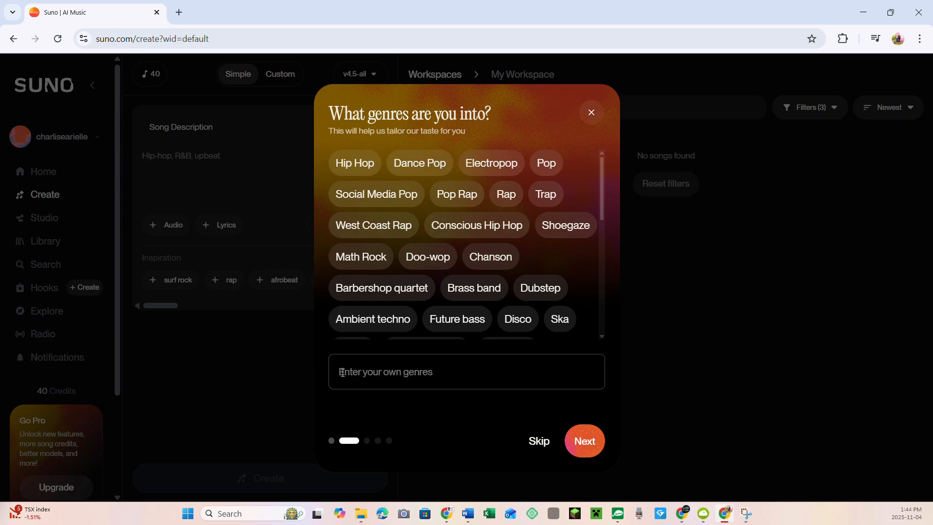
{"action": "left_click", "coordinate": [414, 375]}
{"action": "type", "text": "country"}
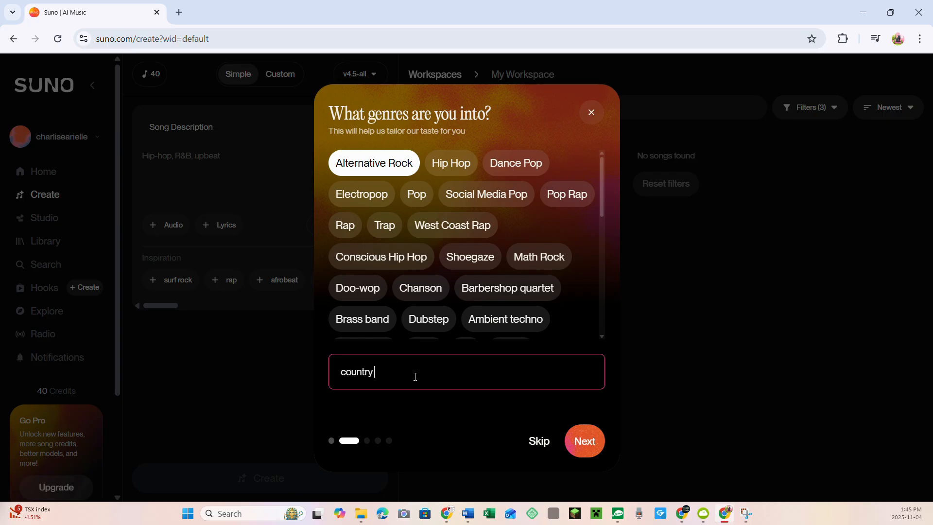
{"action": "type", "text": " rock"}
{"action": "key", "text": "Return"}
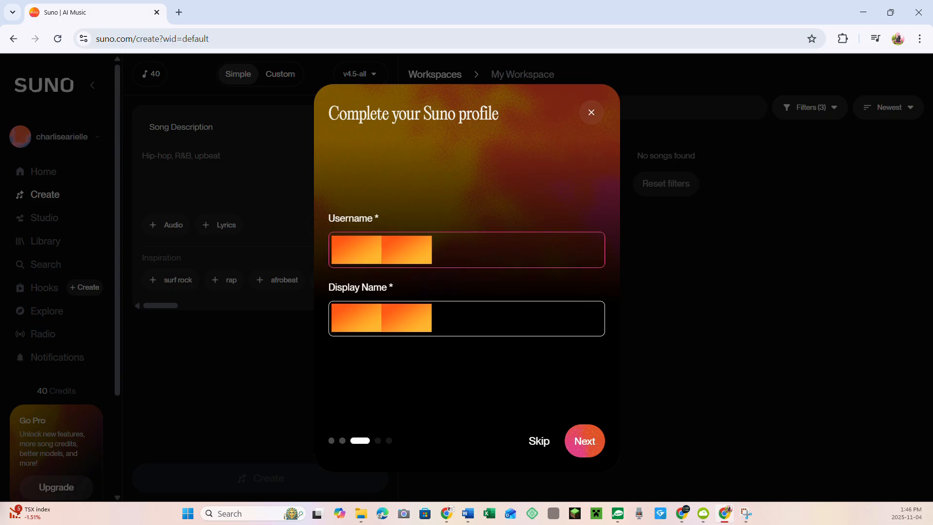
Accept the username and display name for the profile and fill in the birthday.
{"action": "key", "text": "Return"}
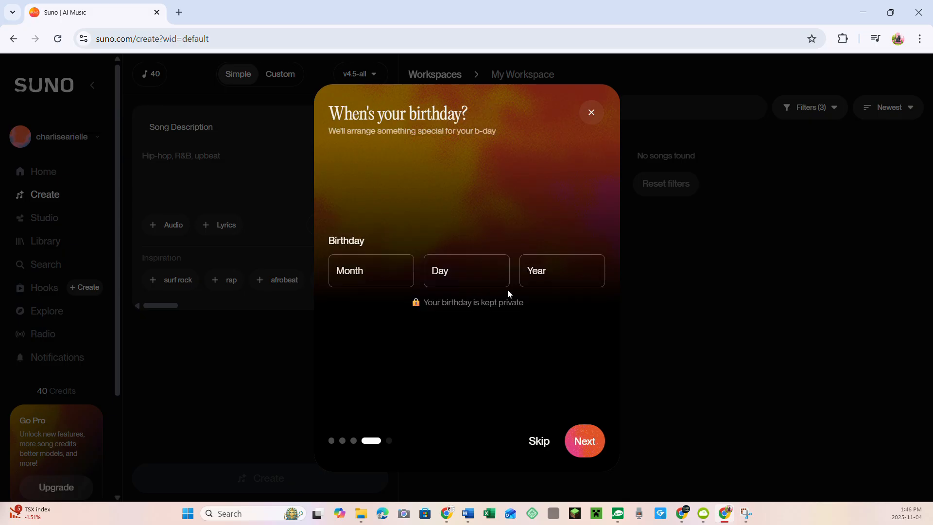
{"action": "left_click", "coordinate": [363, 272]}
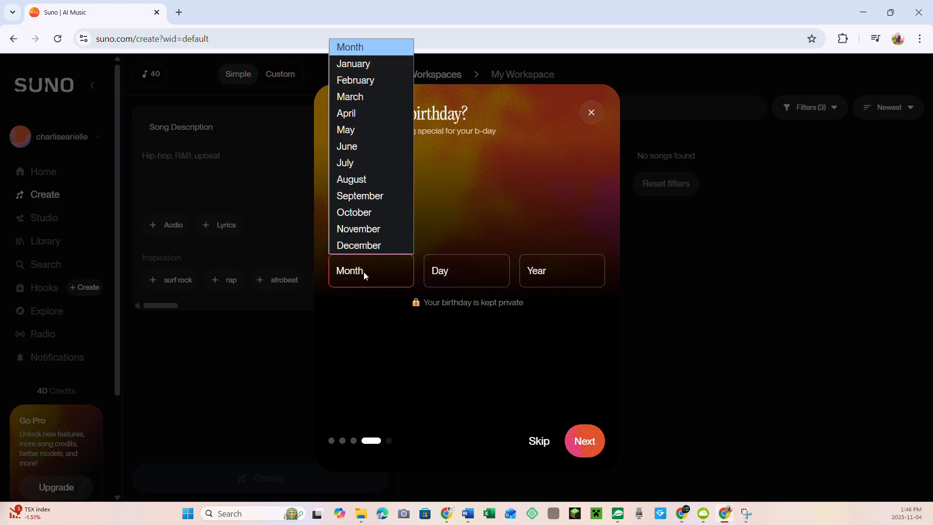
{"action": "left_click", "coordinate": [353, 115]}
{"action": "left_click", "coordinate": [585, 441]}
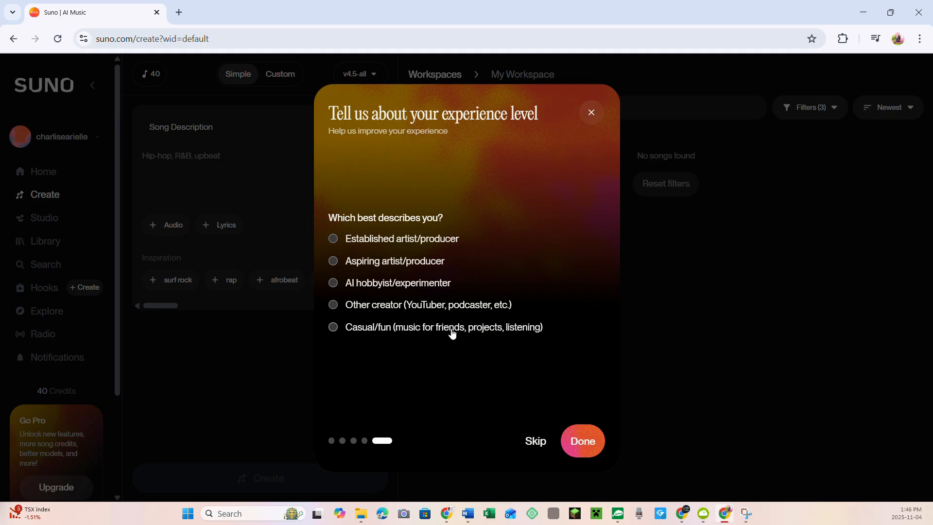
Choose Other creator (YouTuber, podcaster, etc.) as the experience level and finish the onboarding.
{"action": "left_click", "coordinate": [333, 305]}
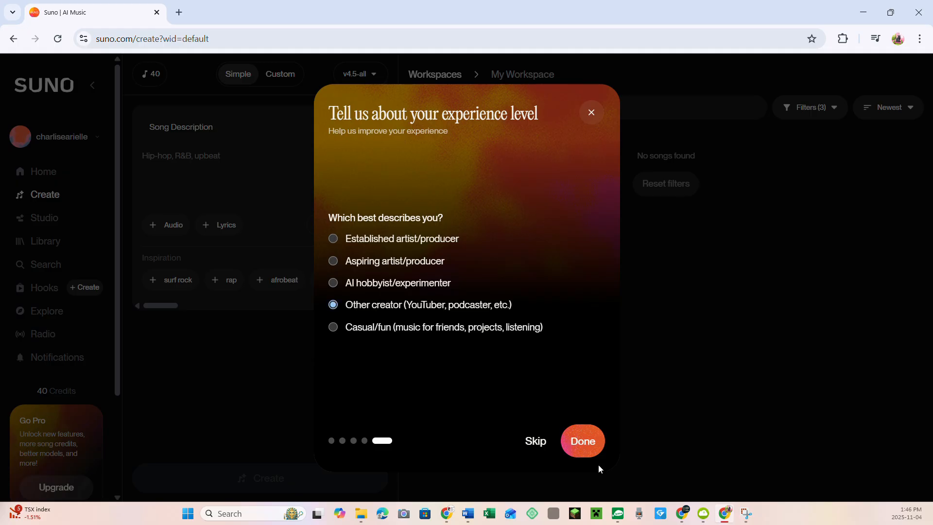
{"action": "left_click", "coordinate": [586, 442]}
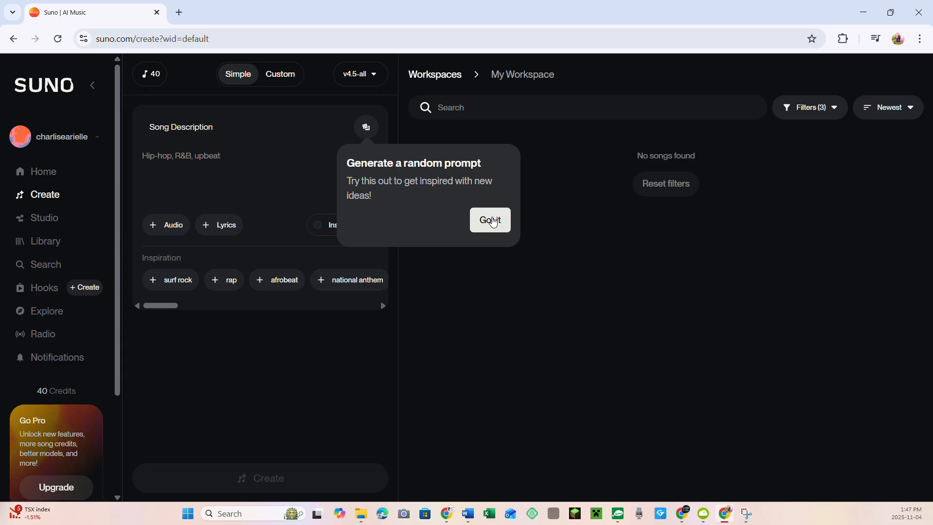
Generate lyrics from the prompt "Create a jingle/song for this YouTube Channel Named Retired Rewired and AI Inspired".
{"action": "type", "text": "Create "}
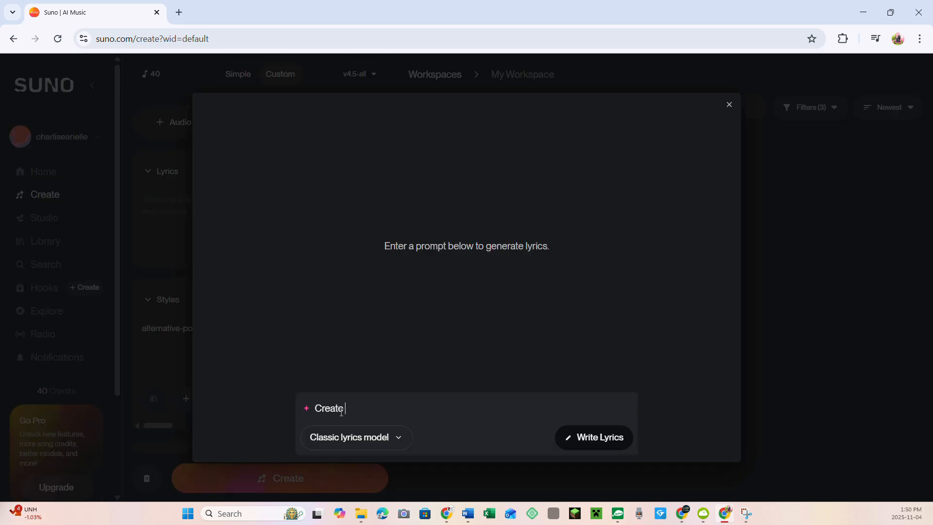
{"action": "type", "text": "a jingle/song for this YouTube Channel Name"}
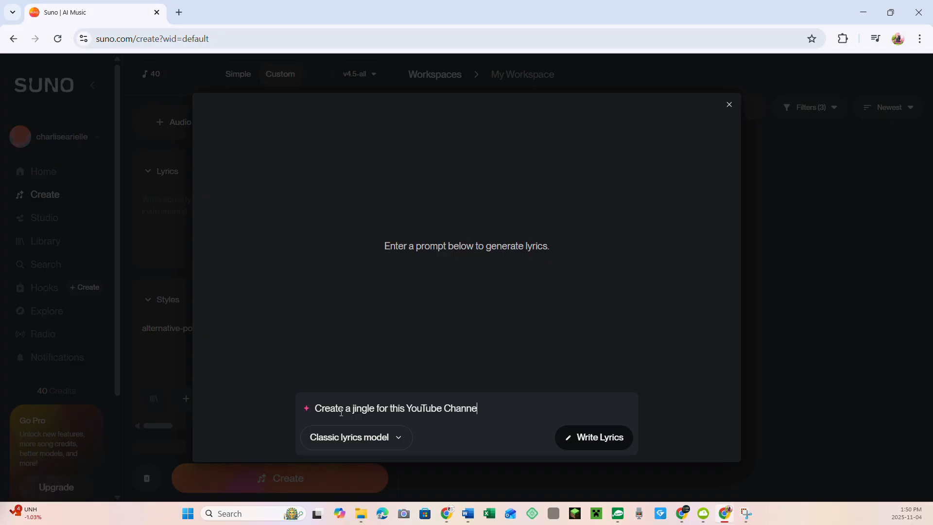
{"action": "type", "text": "d Retired Rewired and AI Inspired"}
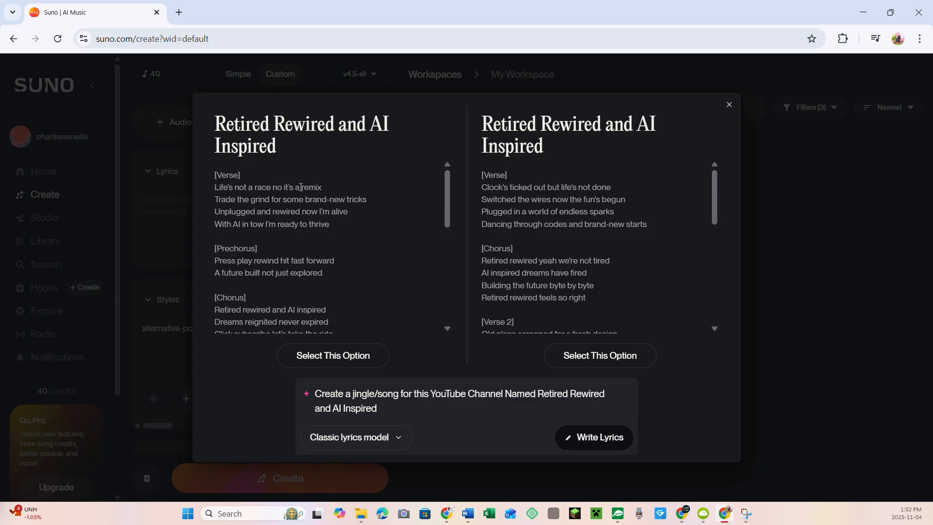
Select the first lyrics option, starting "Life's not a race no it's a remix", and create songs from it.
{"action": "left_click", "coordinate": [333, 355]}
{"action": "left_click", "coordinate": [280, 478]}
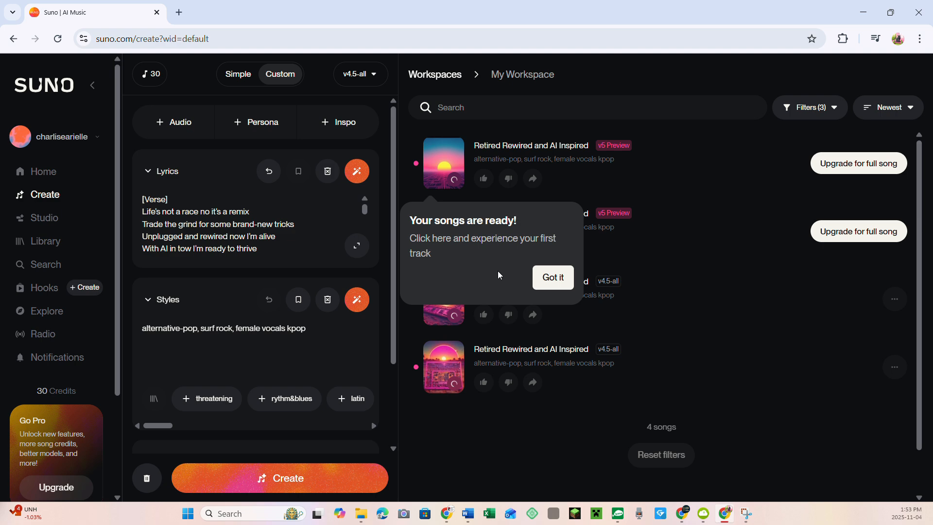
Dismiss the introductory tips about playing, liking and sharing songs.
{"action": "left_click", "coordinate": [553, 277]}
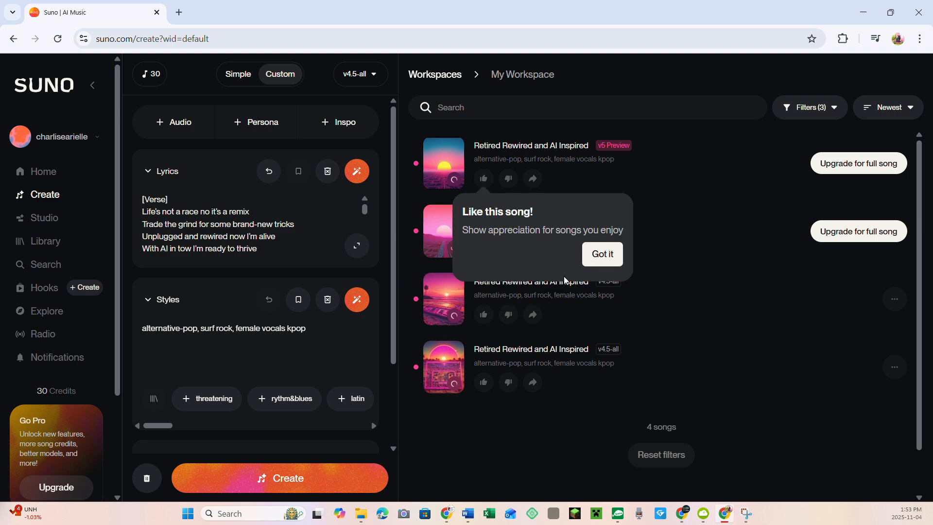
{"action": "left_click", "coordinate": [602, 253]}
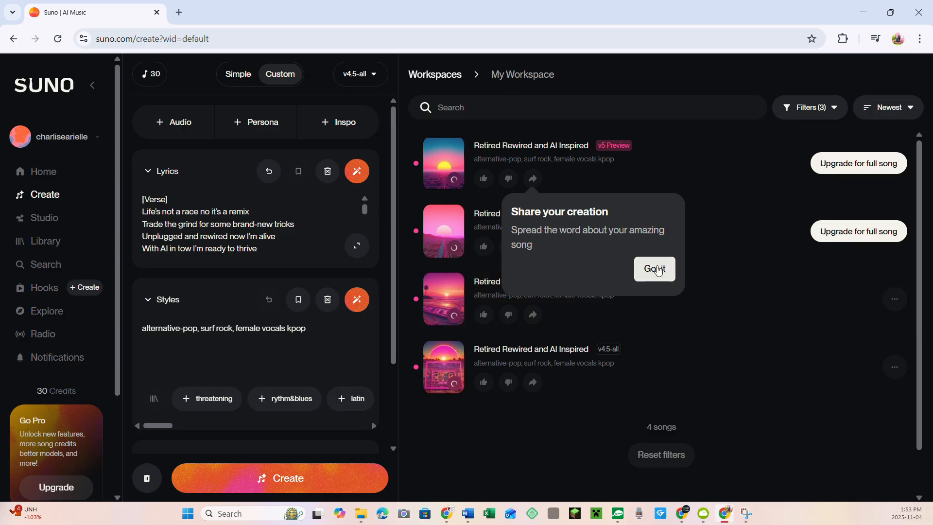
{"action": "left_click", "coordinate": [654, 269]}
Listen to each of the four generated songs, working upward from the last one in the workspace.
{"action": "left_click", "coordinate": [444, 367]}
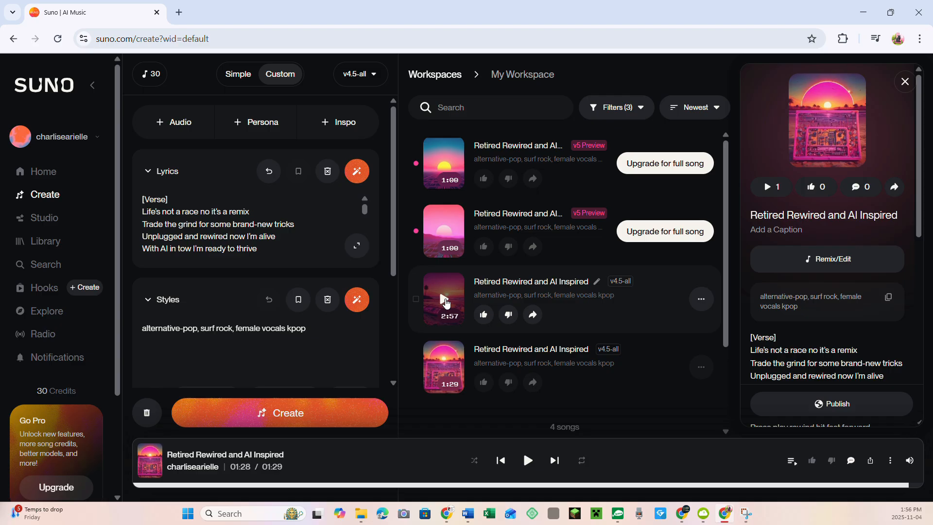
{"action": "left_click", "coordinate": [442, 298]}
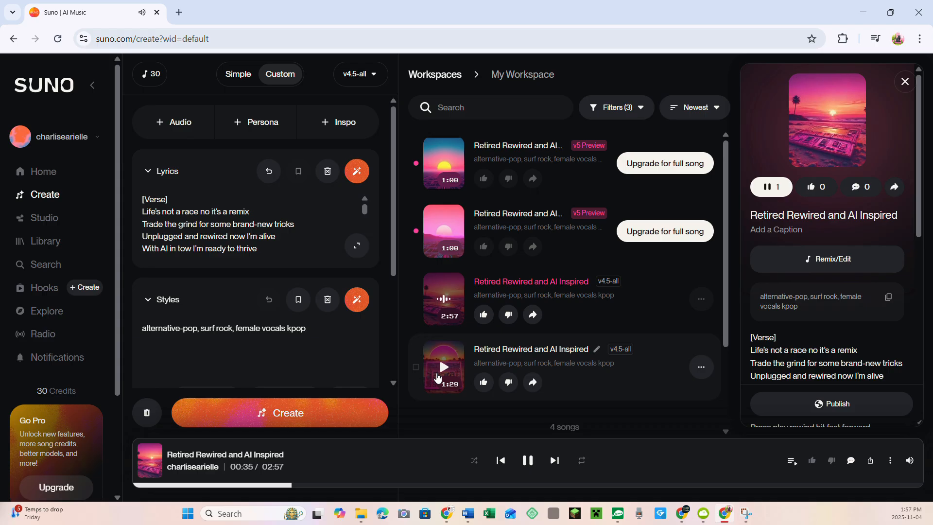
{"action": "left_click", "coordinate": [444, 241]}
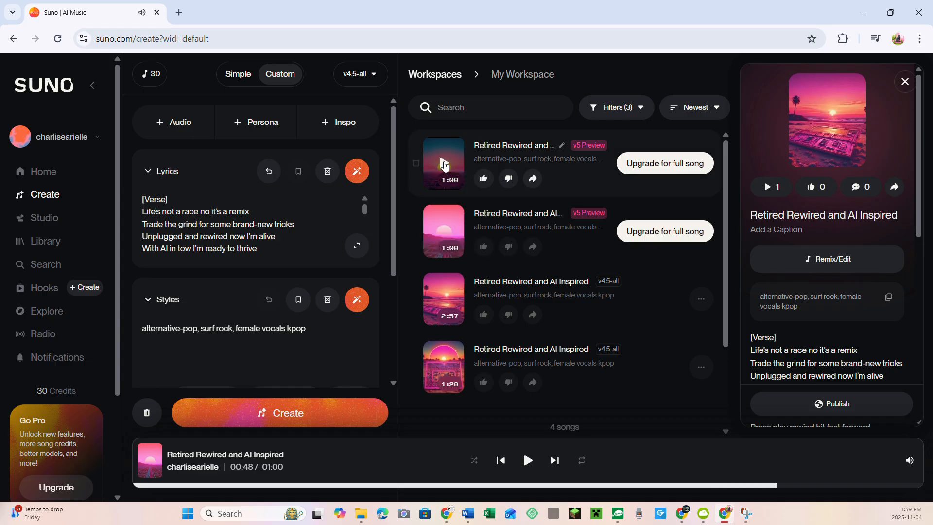
{"action": "left_click", "coordinate": [445, 165]}
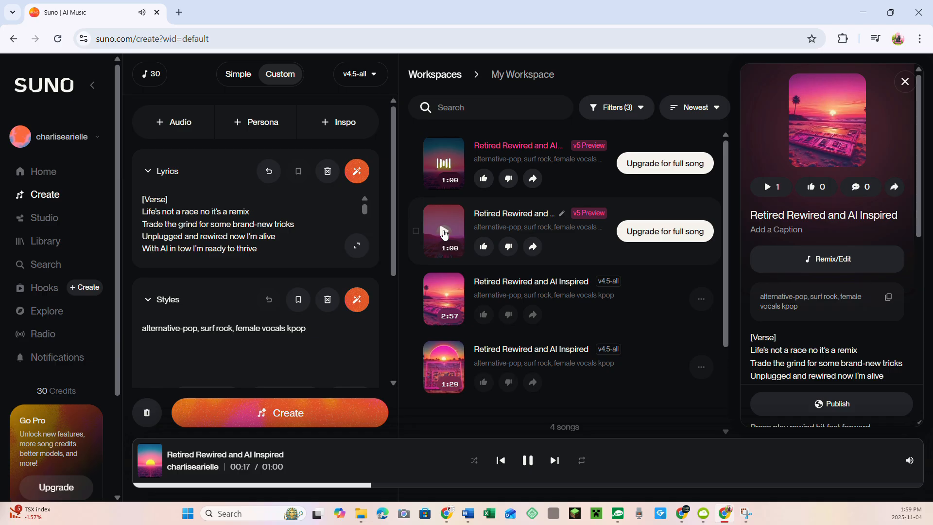
Read the lyrics through to the second verse during playback, and replay the second v5 preview song.
{"action": "left_click_drag", "start_coordinate": [365, 205], "coordinate": [366, 214]}
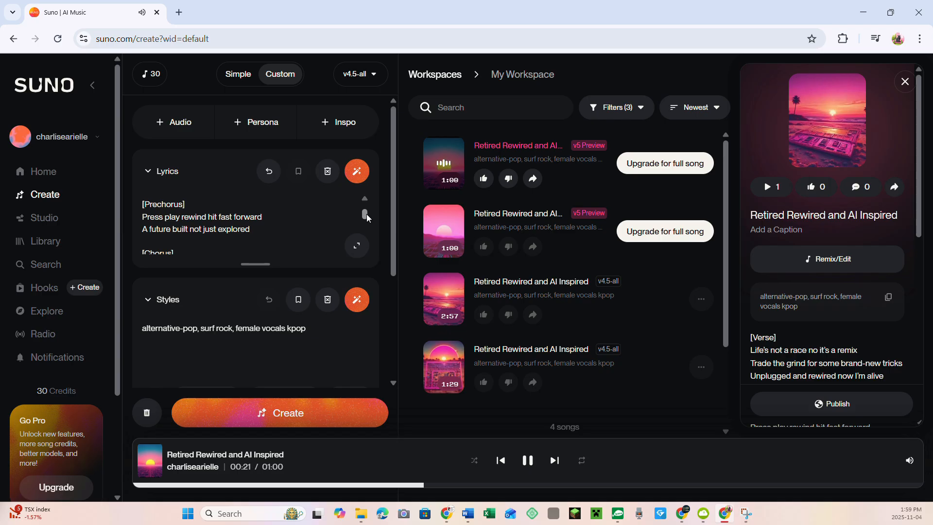
{"action": "left_click_drag", "start_coordinate": [366, 214], "coordinate": [371, 218]}
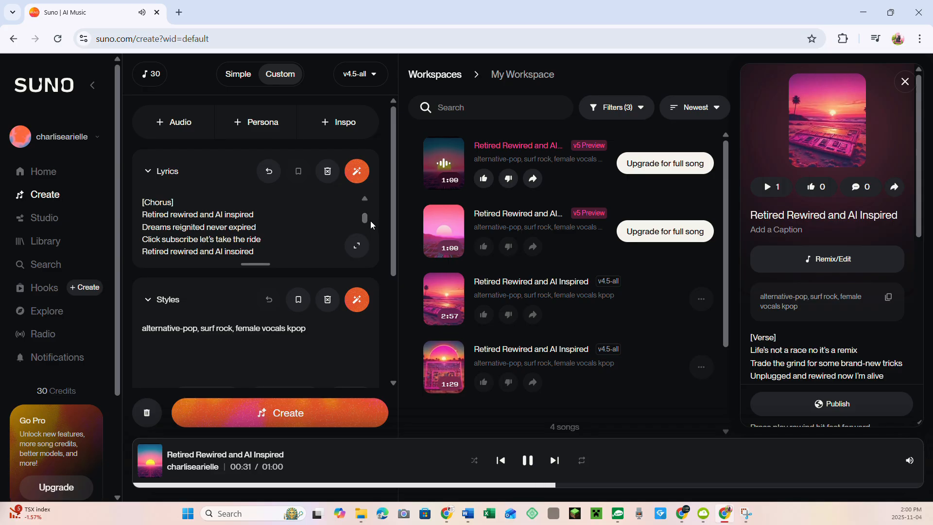
{"action": "scroll", "coordinate": [371, 221], "scroll_direction": "down", "scroll_amount": 2}
{"action": "left_click", "coordinate": [447, 243]}
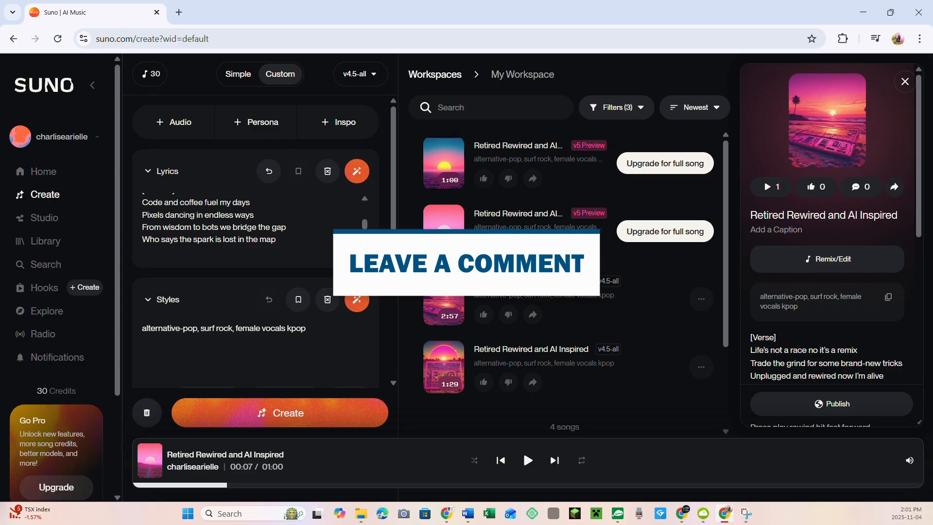
Expand the styles into a detailed musical description and read it through.
{"action": "left_click", "coordinate": [356, 299]}
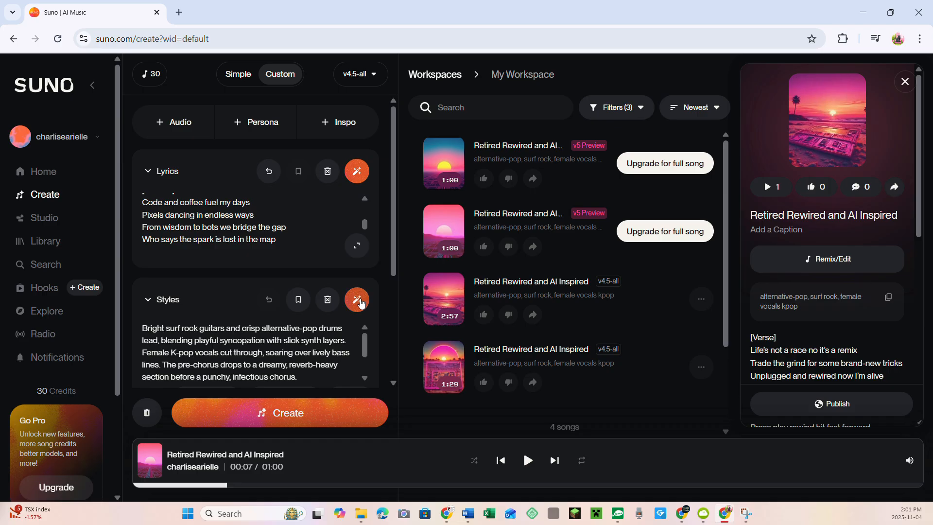
{"action": "left_click_drag", "start_coordinate": [365, 346], "coordinate": [366, 366]}
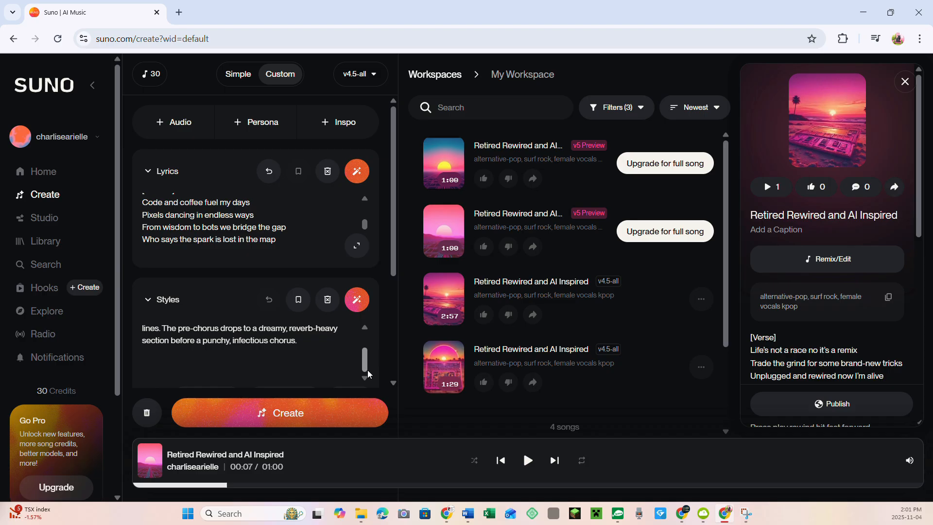
{"action": "left_click_drag", "start_coordinate": [365, 362], "coordinate": [366, 333]}
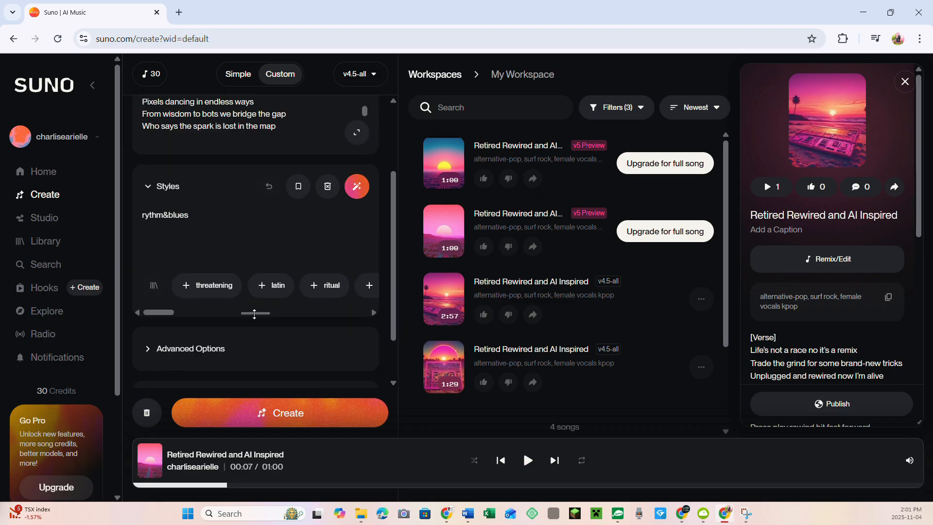
Replace the styles with "rythm&blues, pop rock, heavy beat" and create a new set of songs.
{"action": "left_click_drag", "start_coordinate": [168, 314], "coordinate": [207, 314]}
{"action": "left_click", "coordinate": [195, 289]}
{"action": "left_click", "coordinate": [202, 287]}
{"action": "left_click_drag", "start_coordinate": [210, 315], "coordinate": [284, 317]}
{"action": "left_click", "coordinate": [290, 414]}
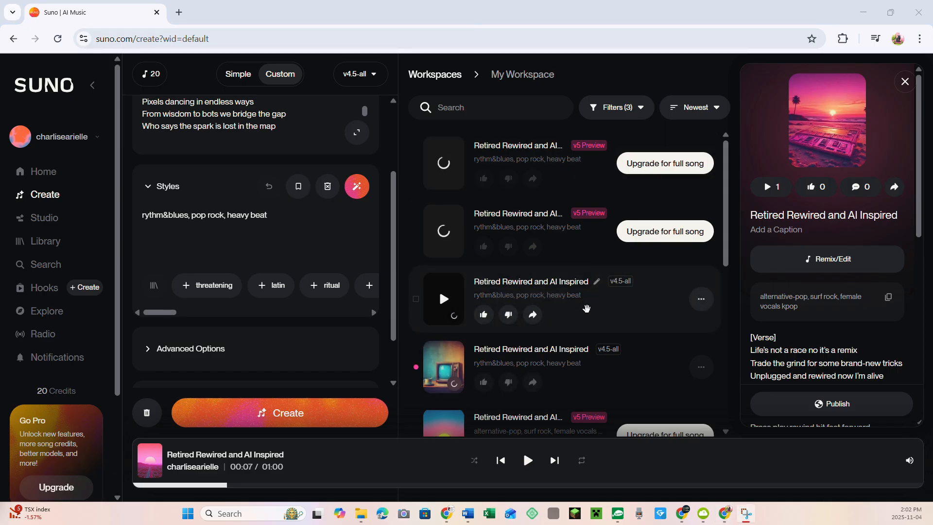
Play the second v4.5-all song of the new rythm&blues, pop rock, heavy beat set.
{"action": "mouse_move", "coordinate": [453, 391]}
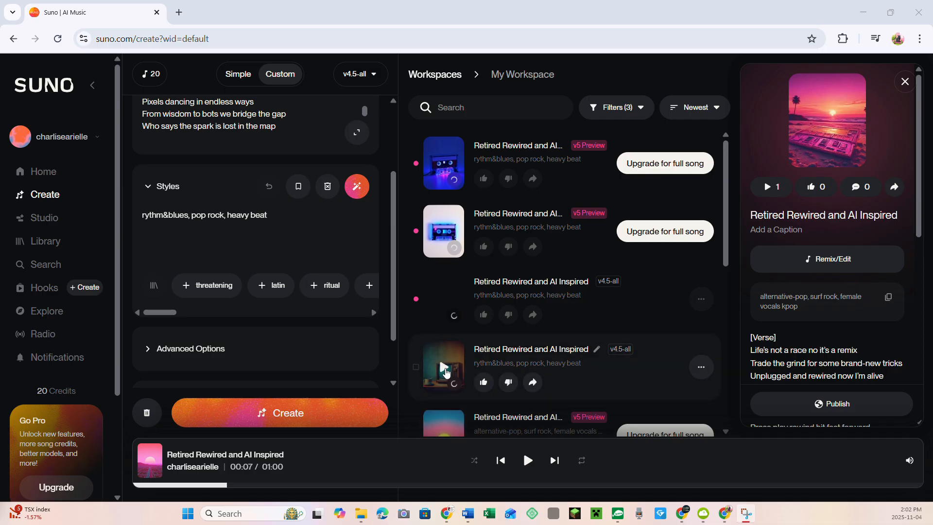
{"action": "left_click", "coordinate": [445, 369]}
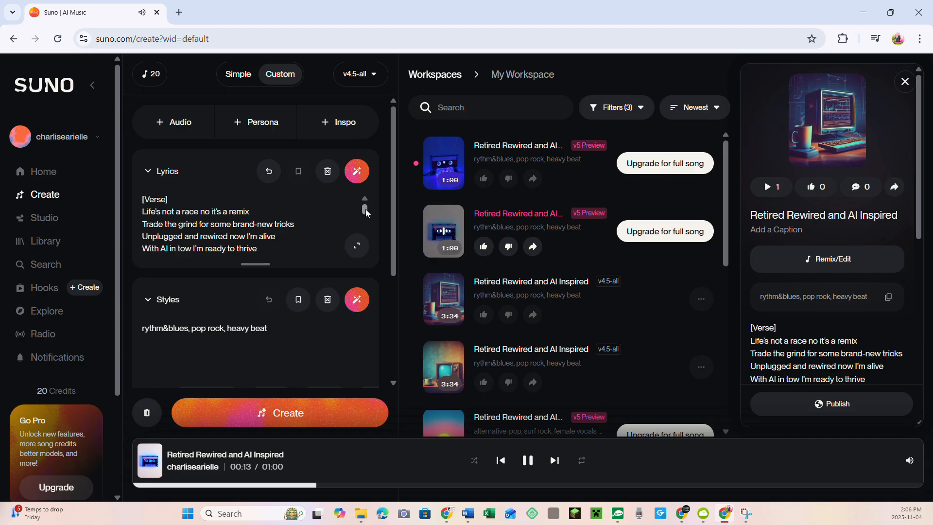
Follow the lyrics down to the chorus during the v5 preview playback, and play the first v4.5-all rythm&blues song.
{"action": "scroll", "coordinate": [364, 210], "scroll_direction": "down", "scroll_amount": 1}
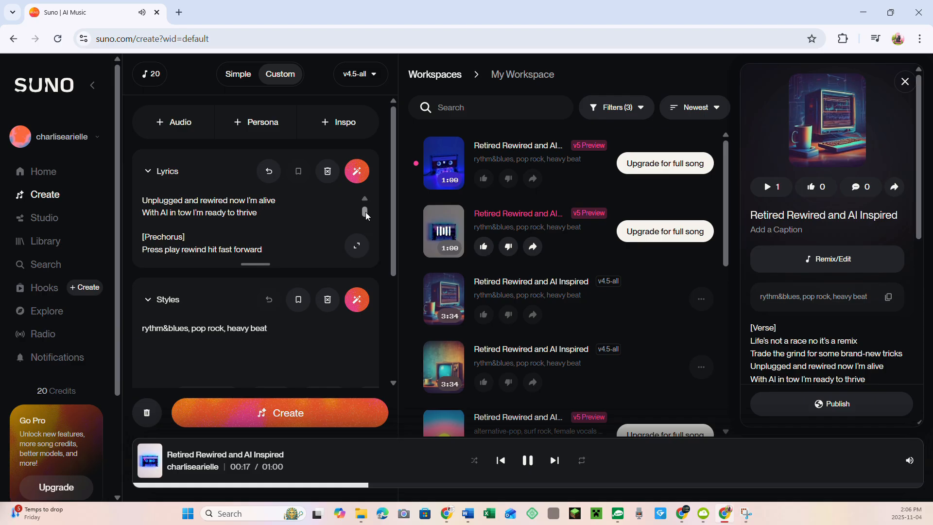
{"action": "scroll", "coordinate": [365, 215], "scroll_direction": "down", "scroll_amount": 1}
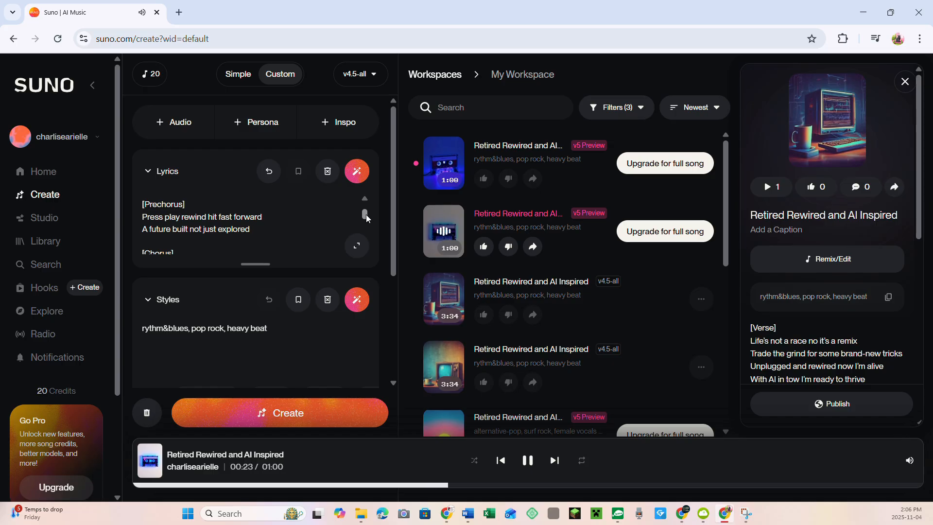
{"action": "left_click_drag", "start_coordinate": [366, 214], "coordinate": [366, 219]}
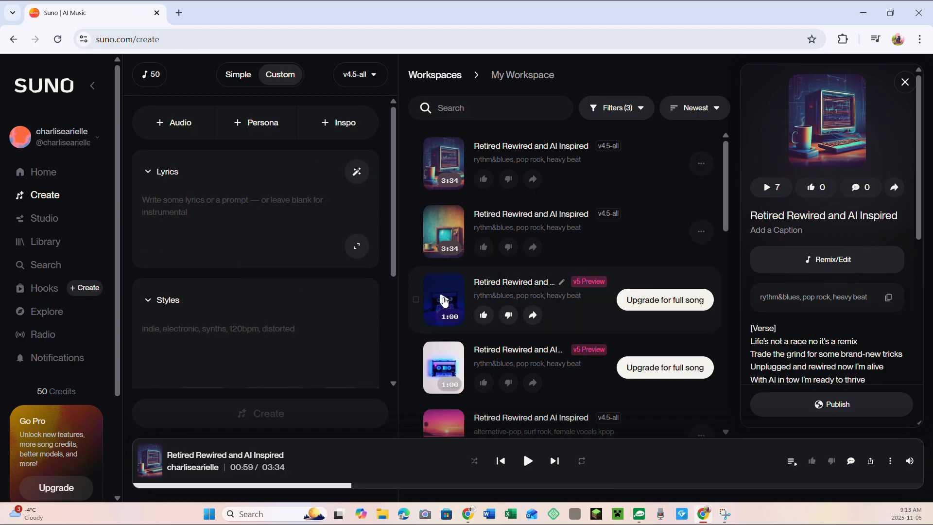
{"action": "left_click", "coordinate": [444, 301]}
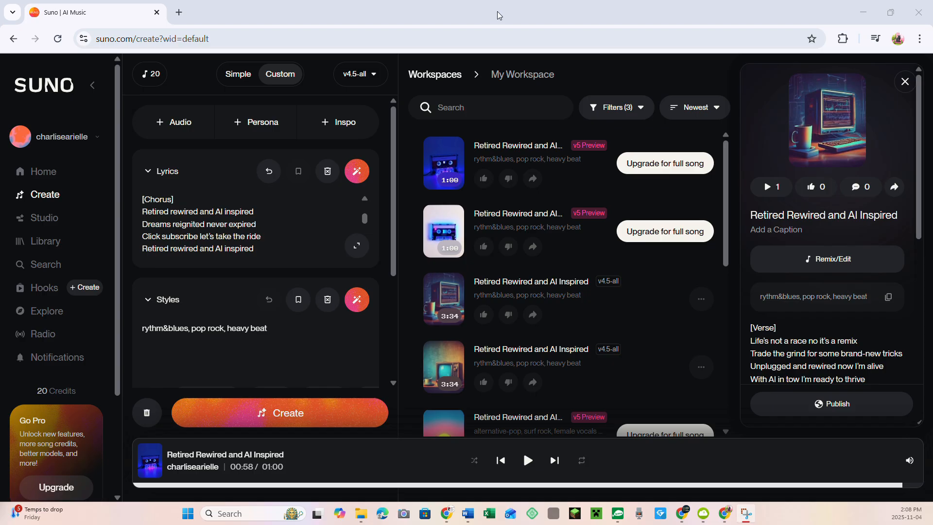
{"action": "left_click", "coordinate": [448, 295]}
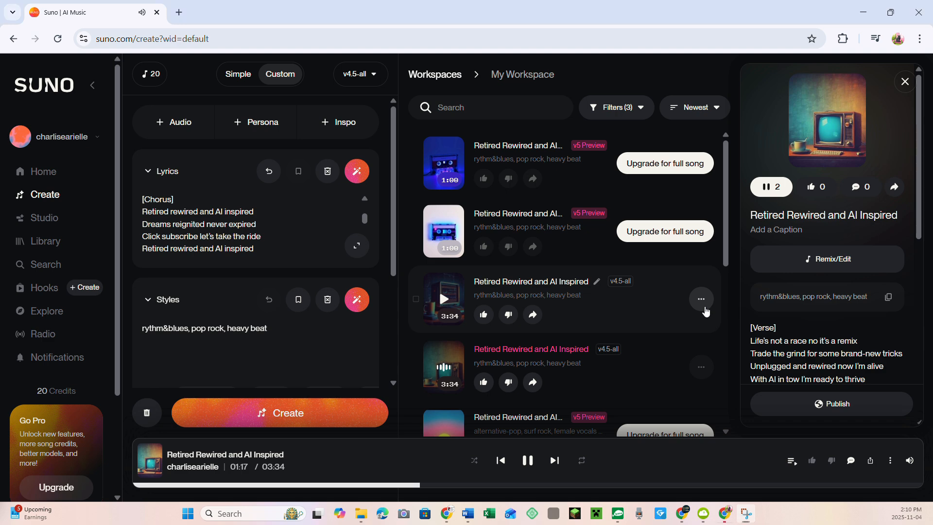
Download the first v4.5-all rythm&blues, pop rock, heavy beat song as MP3 audio without upgrading for commercial rights.
{"action": "left_click", "coordinate": [704, 307]}
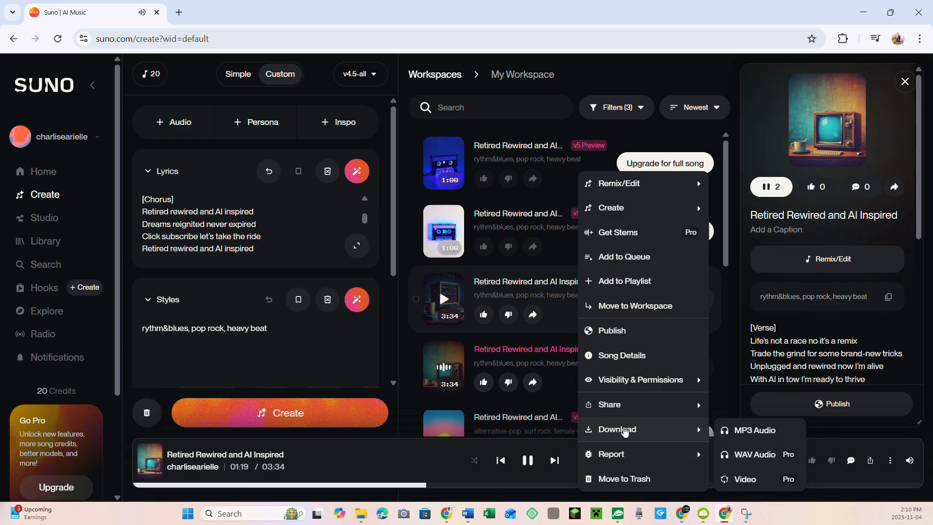
{"action": "mouse_move", "coordinate": [661, 415]}
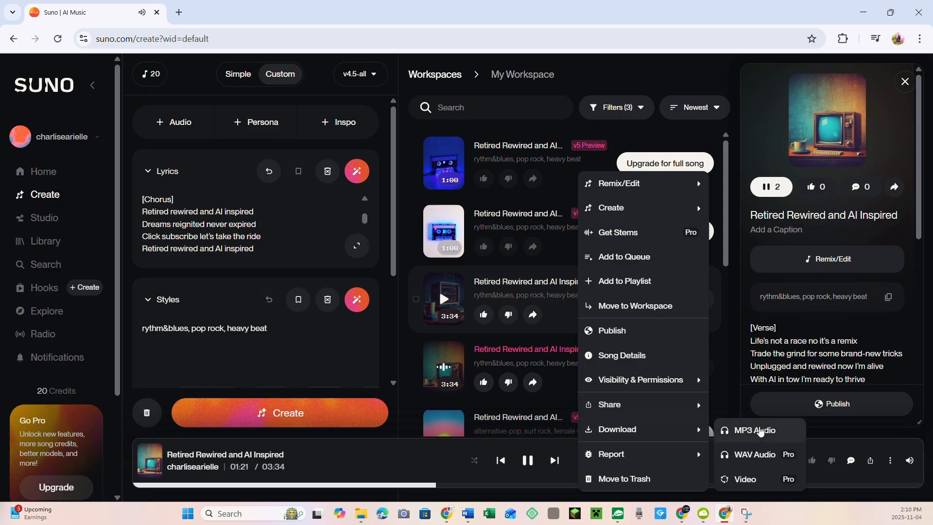
{"action": "left_click", "coordinate": [763, 431]}
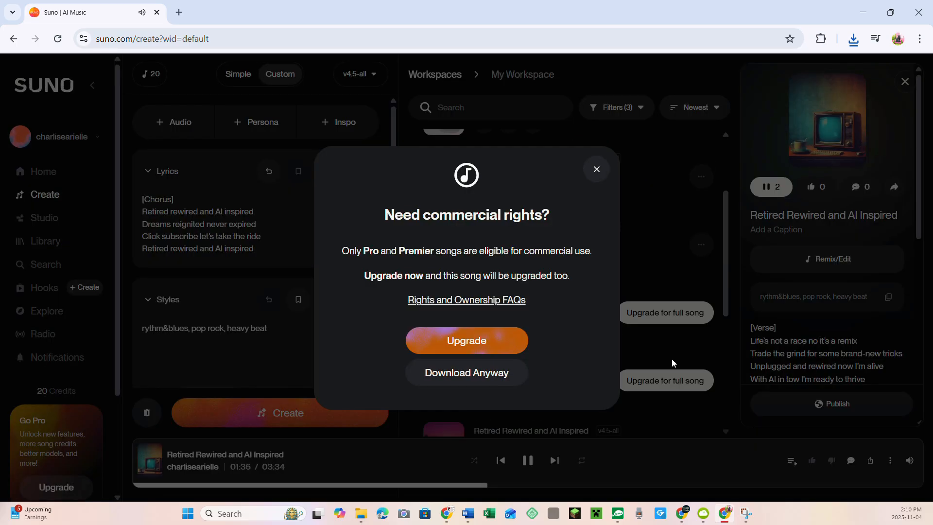
{"action": "left_click", "coordinate": [459, 373]}
Download the 2:57 v4.5-all alternative-pop, surf rock song as MP3 audio without upgrading.
{"action": "scroll", "coordinate": [681, 316], "scroll_direction": "down", "scroll_amount": 3}
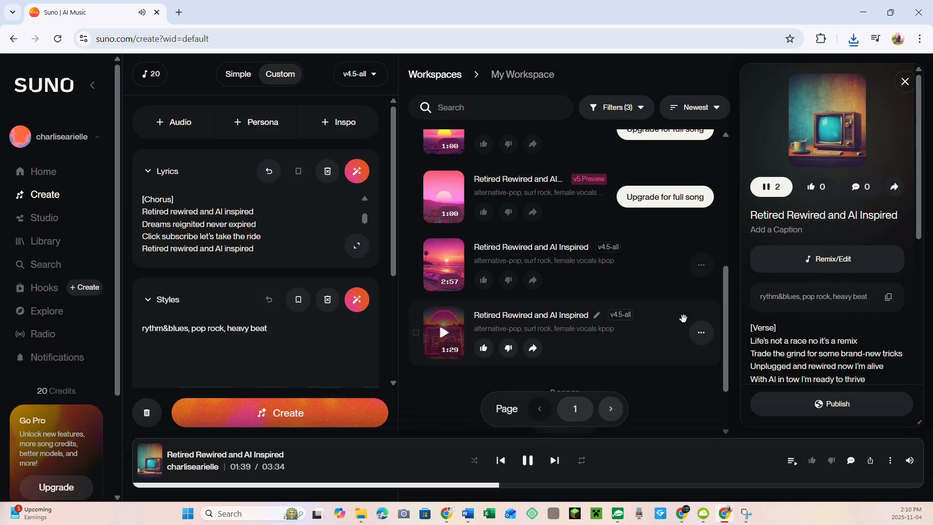
{"action": "left_click", "coordinate": [701, 266]}
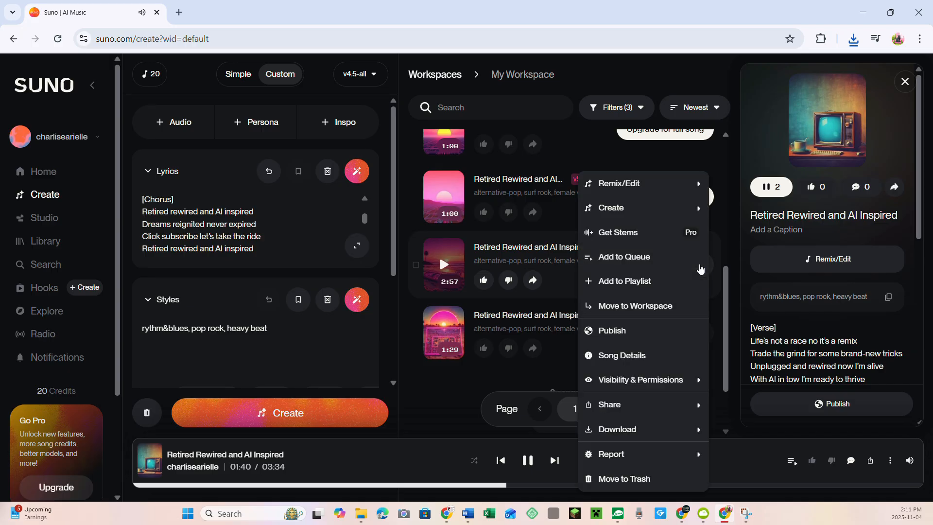
{"action": "mouse_move", "coordinate": [618, 430]}
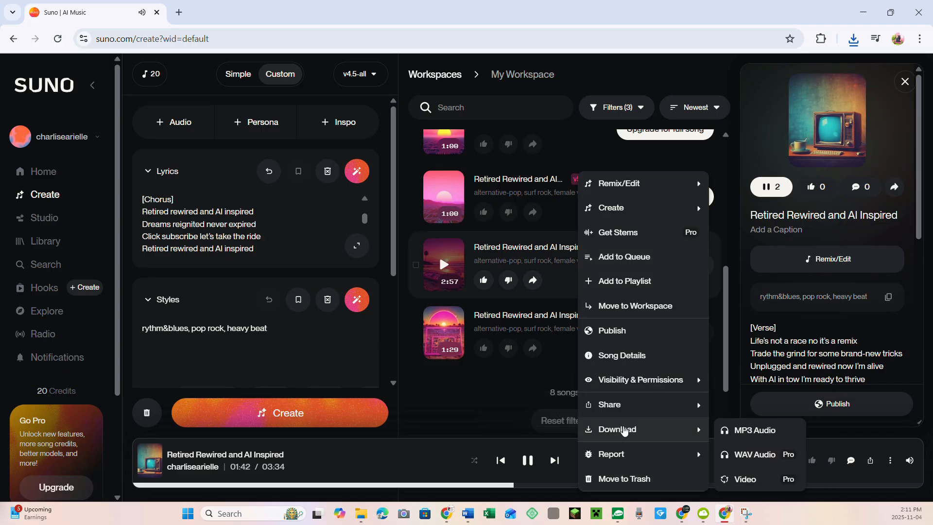
{"action": "left_click", "coordinate": [748, 432]}
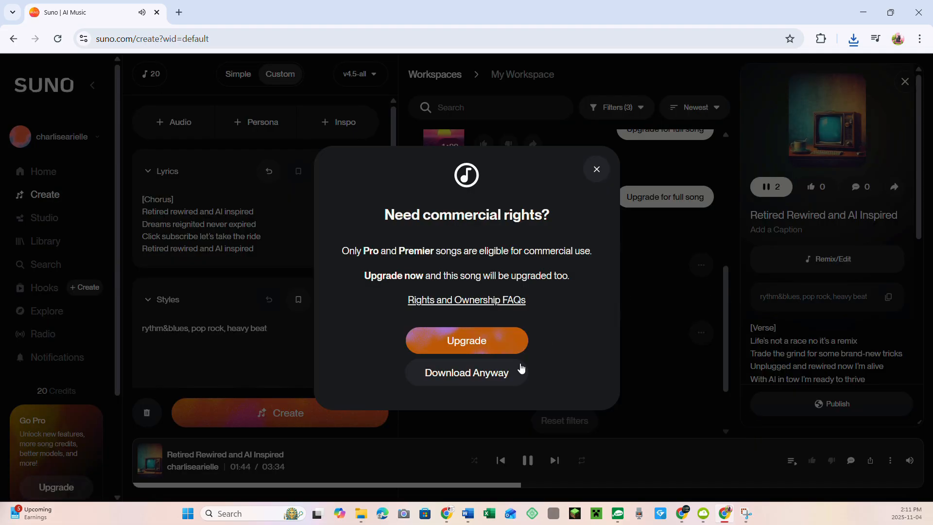
{"action": "left_click", "coordinate": [477, 373]}
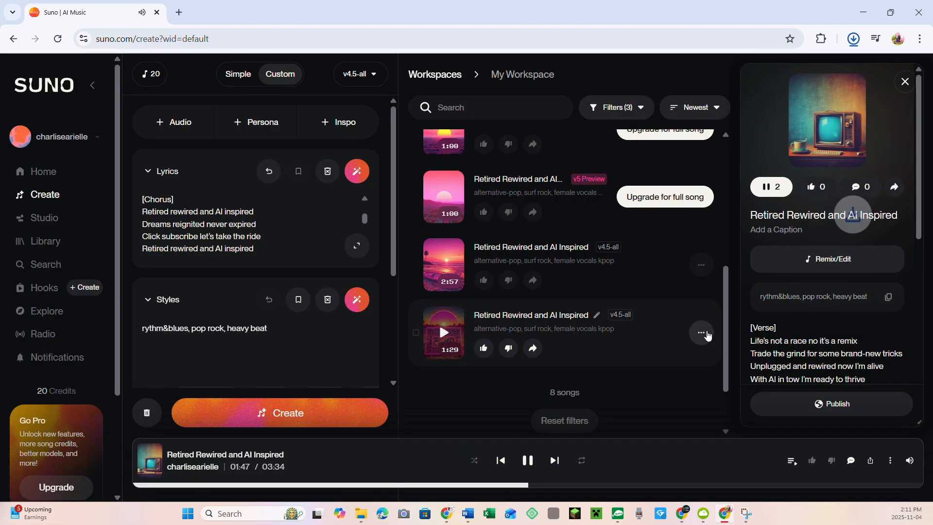
Download the 1:29 v4.5-all alternative-pop, surf rock song as MP3 audio without upgrading.
{"action": "left_click", "coordinate": [703, 334]}
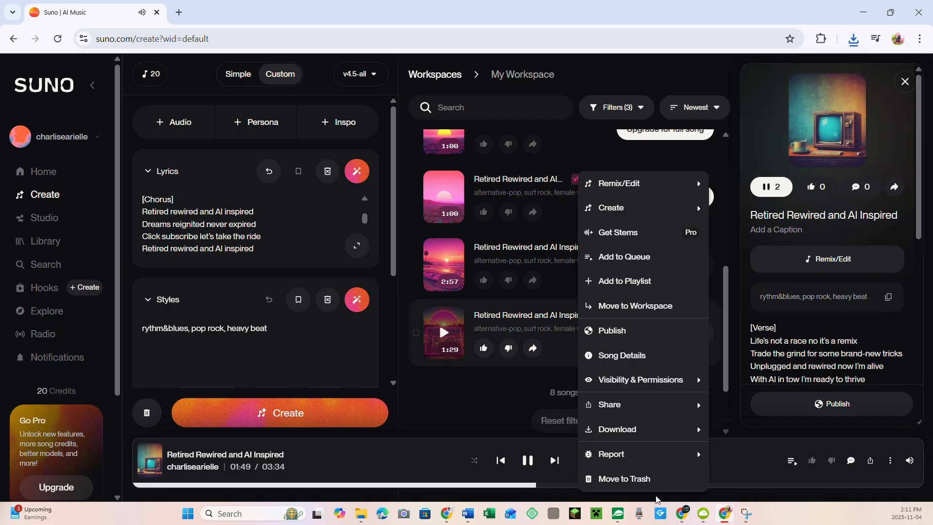
{"action": "mouse_move", "coordinate": [631, 430]}
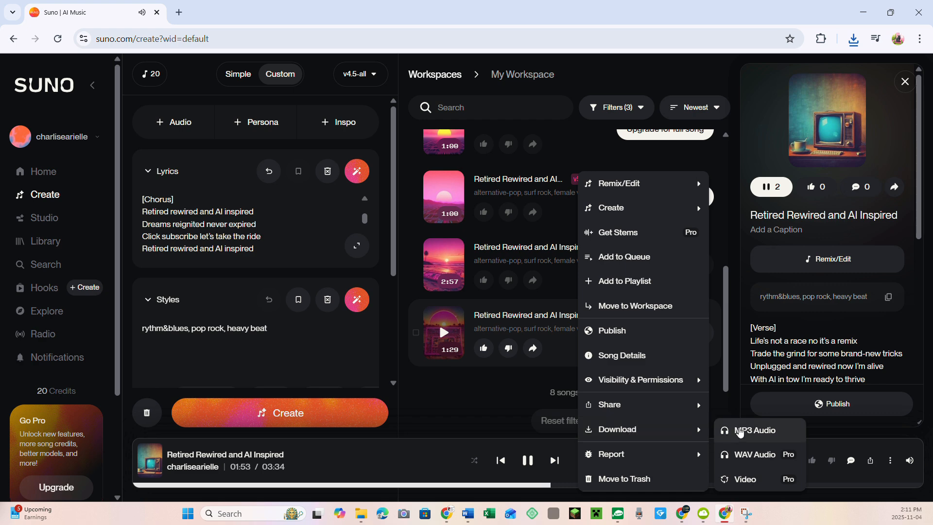
{"action": "left_click", "coordinate": [740, 431]}
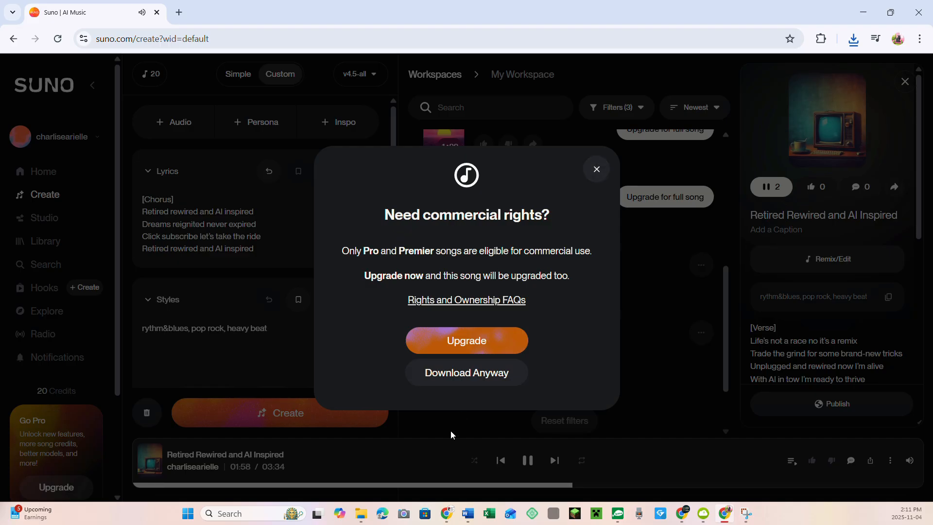
{"action": "left_click", "coordinate": [483, 372]}
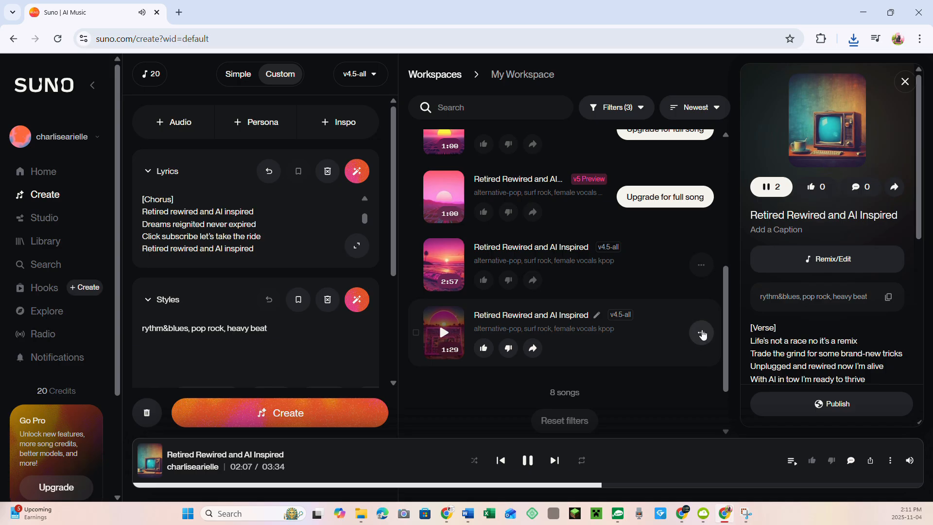
{"action": "left_click", "coordinate": [701, 334]}
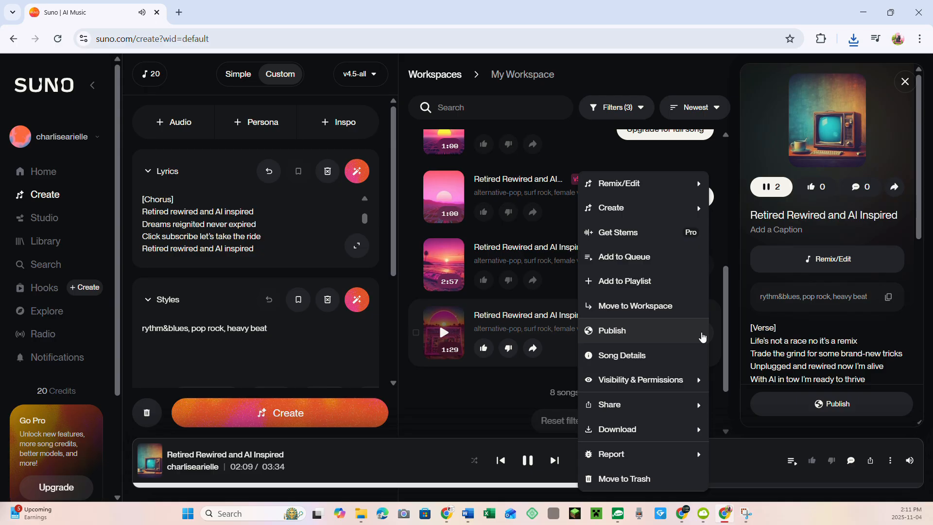
{"action": "mouse_move", "coordinate": [686, 430]}
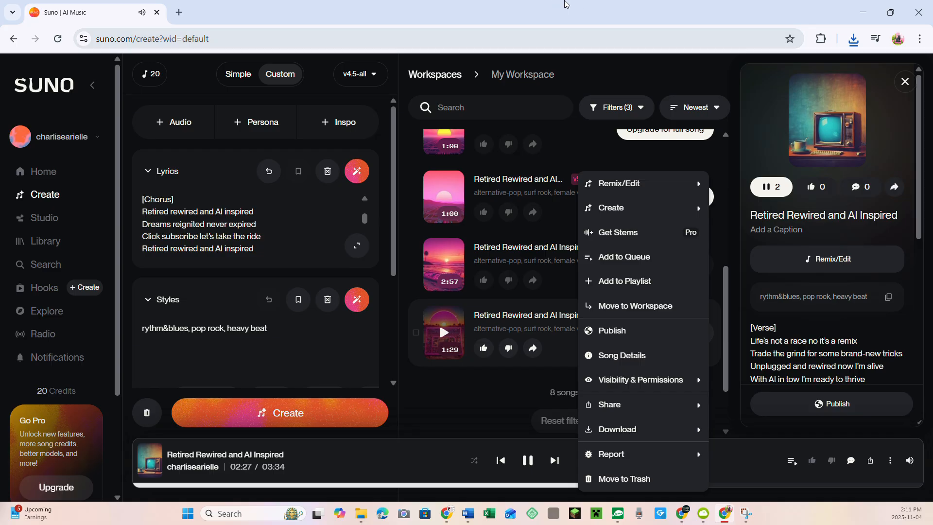
{"action": "left_click", "coordinate": [462, 387]}
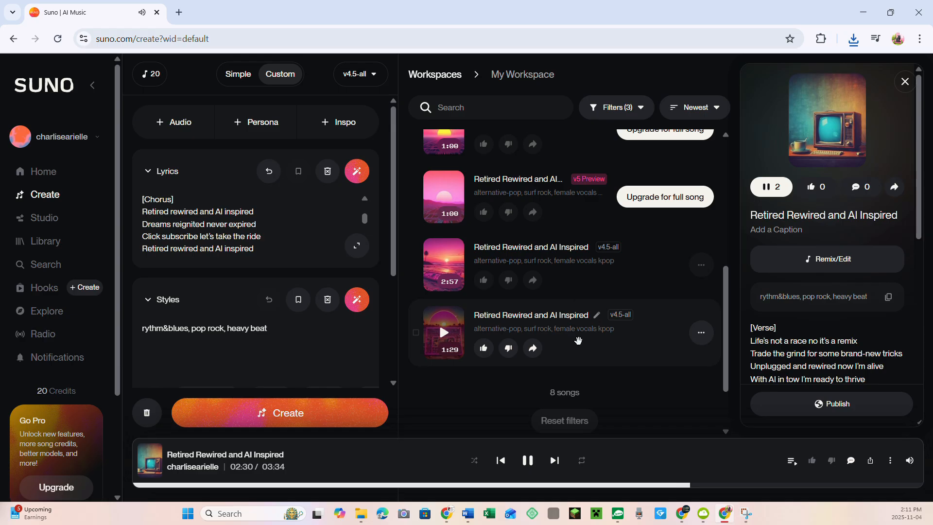
Review the visibility and download options of the 1:29 alternative-pop song and request its MP3 audio again.
{"action": "left_click", "coordinate": [701, 334]}
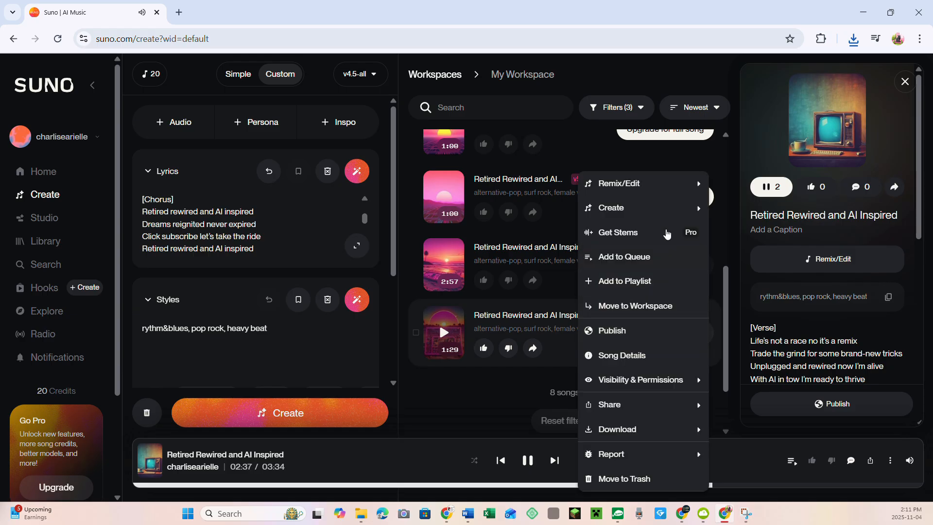
{"action": "mouse_move", "coordinate": [620, 212]}
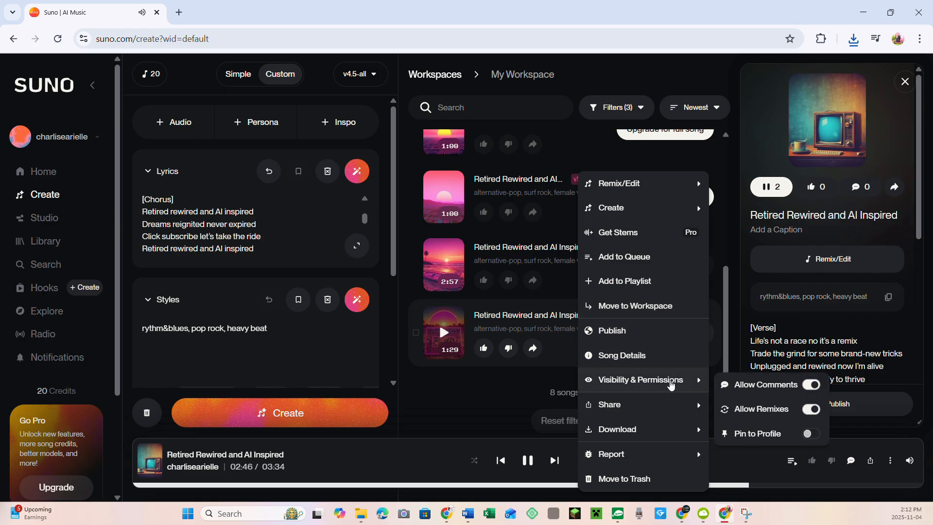
{"action": "mouse_move", "coordinate": [654, 434]}
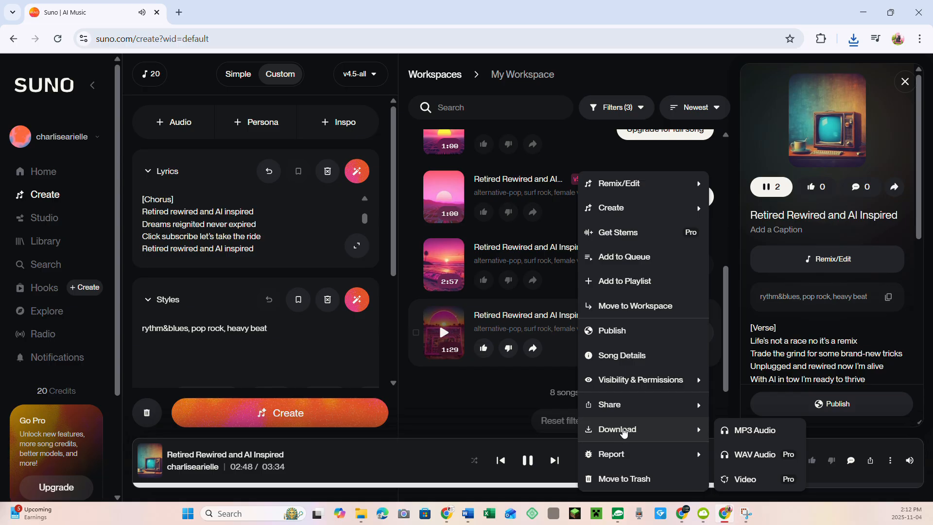
{"action": "left_click", "coordinate": [753, 431]}
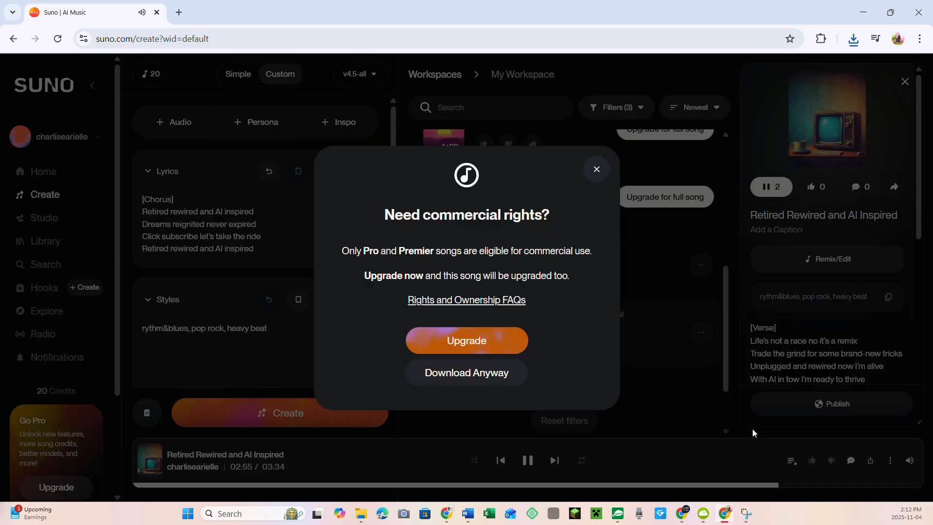